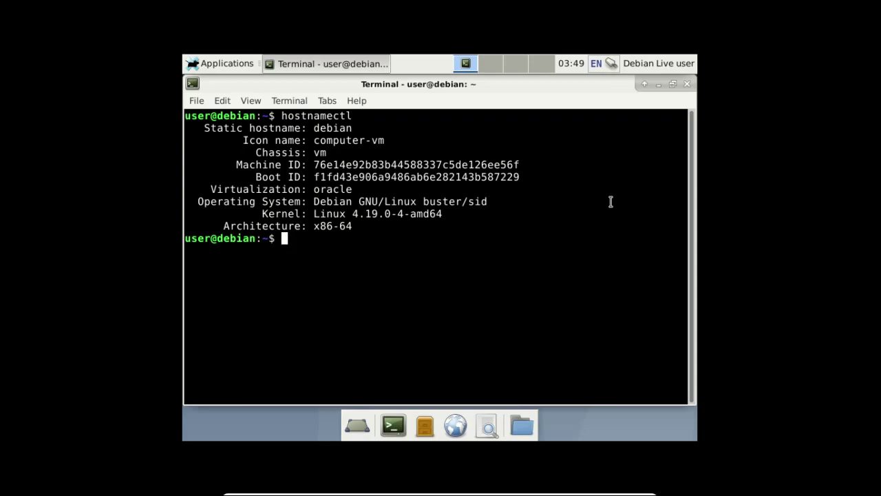
Exit the terminal session and open the file manager
text(exit)
key(Return)
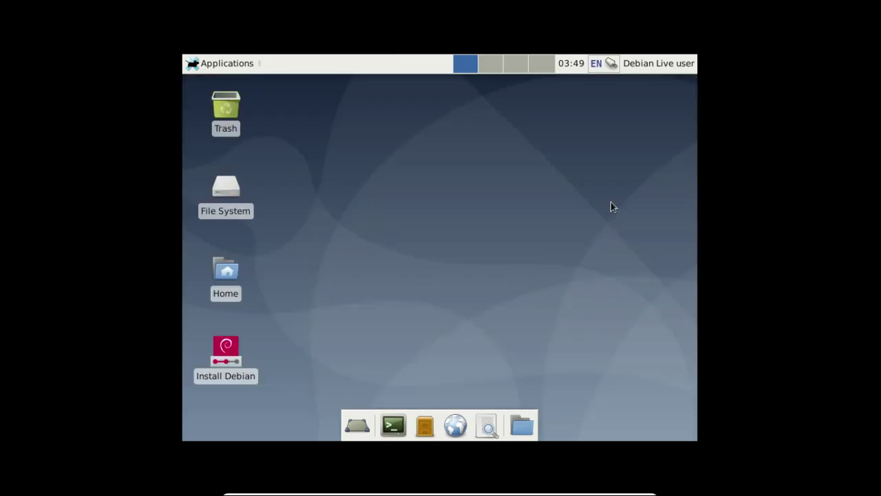
click(224, 63)
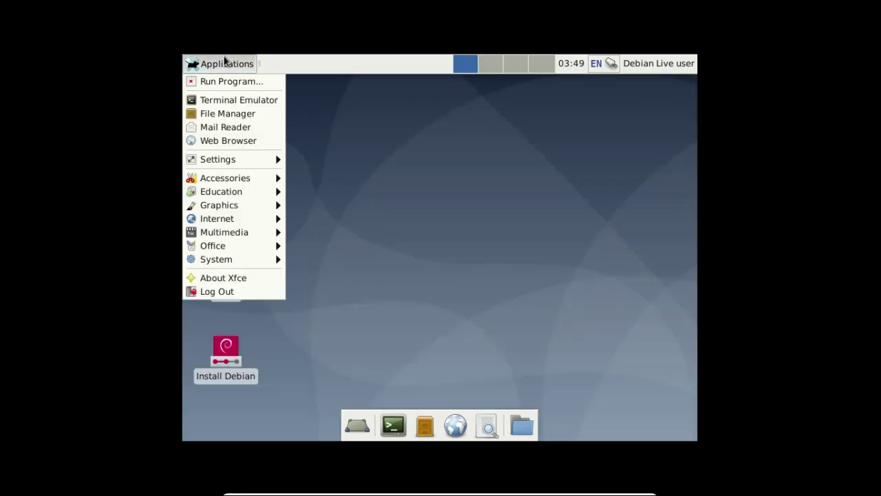
click(228, 115)
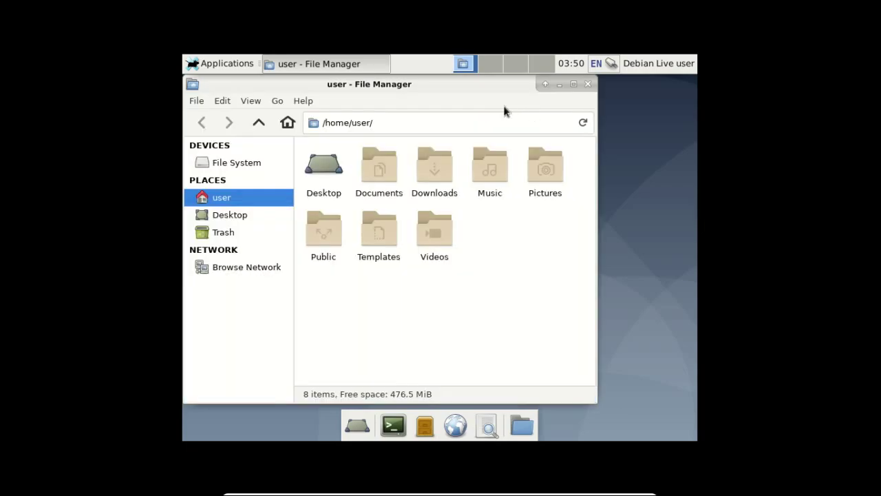
View the file manager's About information, then close the file manager
click(303, 102)
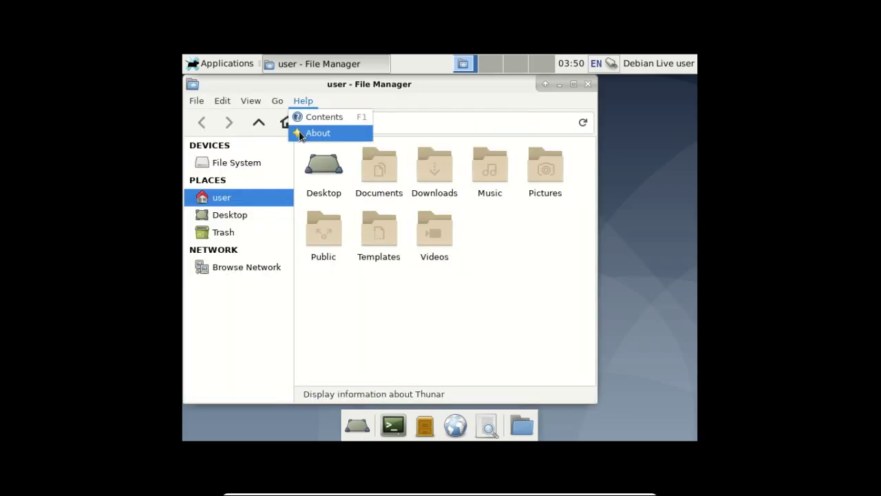
click(301, 131)
click(486, 393)
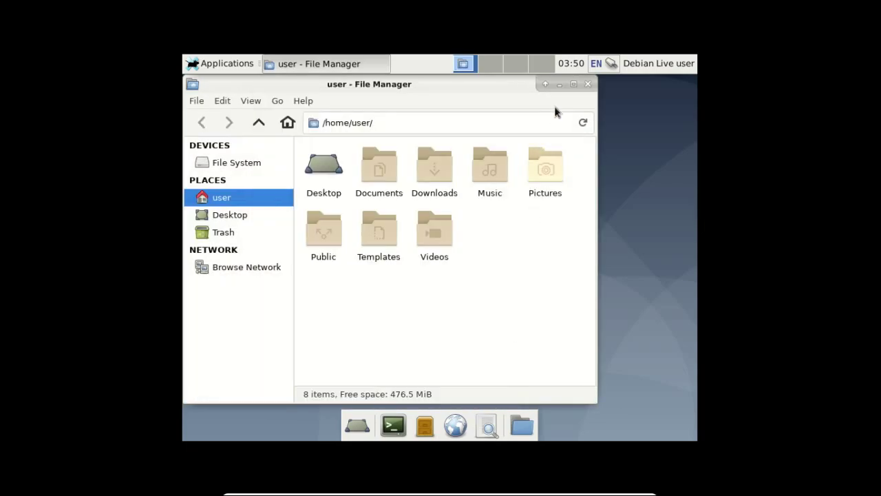
click(586, 85)
Open the Settings Manager, examine the available Appearance styles and icon themes, and return to the settings overview
click(237, 66)
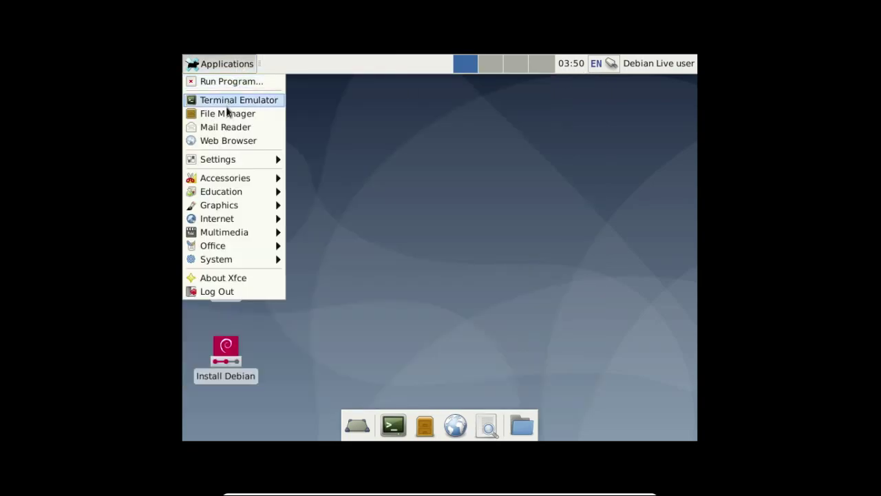
mouse_move(225, 160)
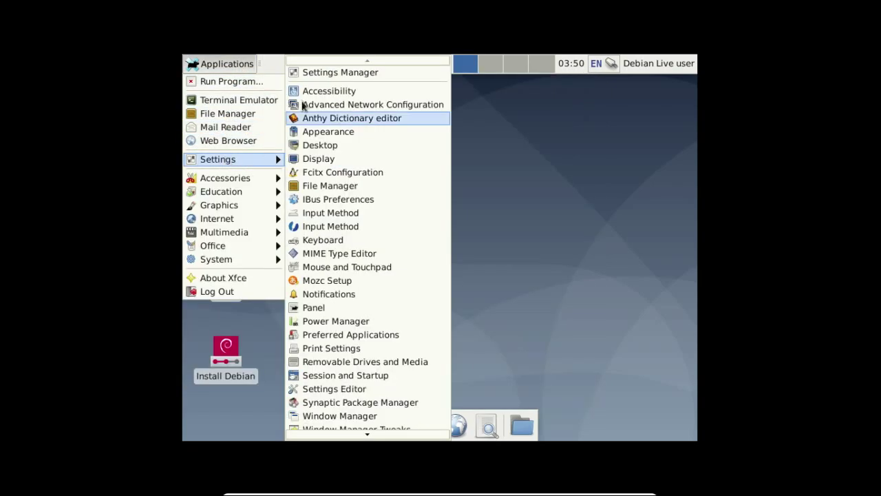
click(318, 75)
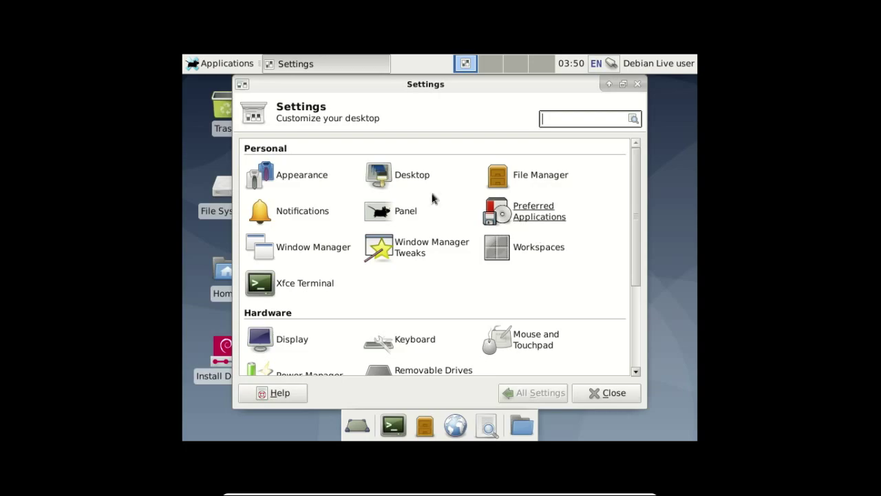
click(261, 180)
scroll(388, 207, up, 2)
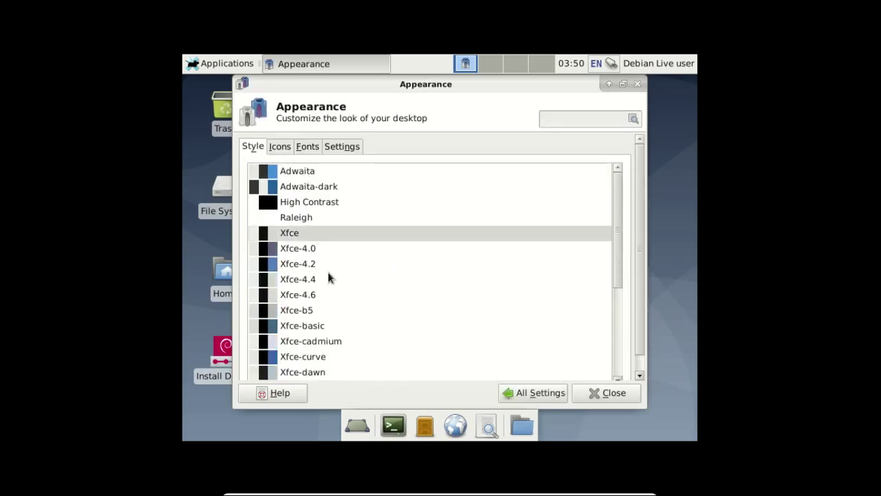
scroll(327, 269, down, 5)
scroll(328, 272, down, 1)
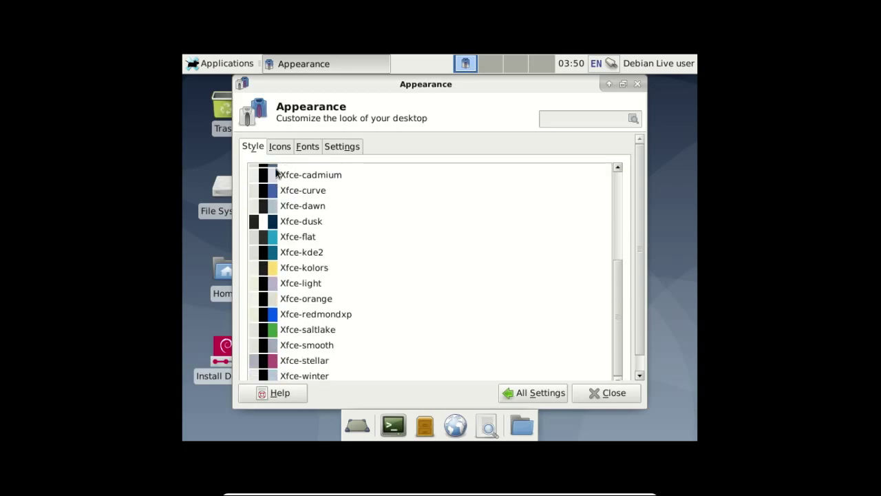
click(279, 145)
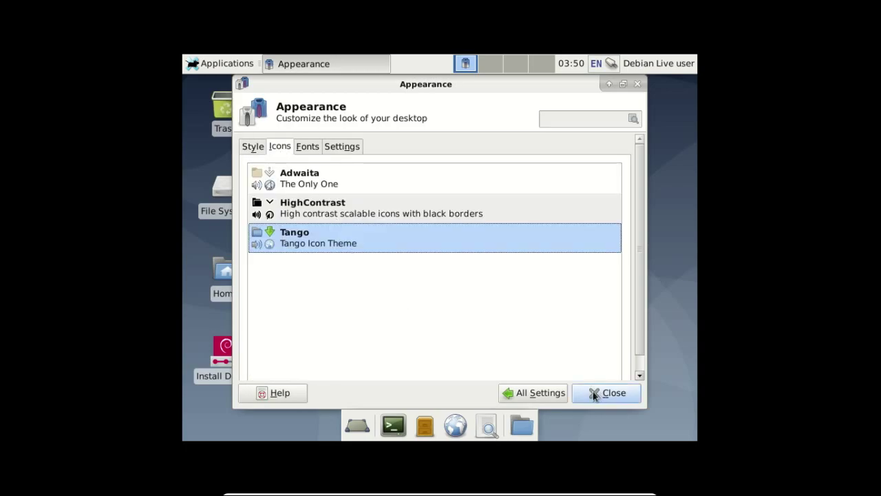
click(554, 392)
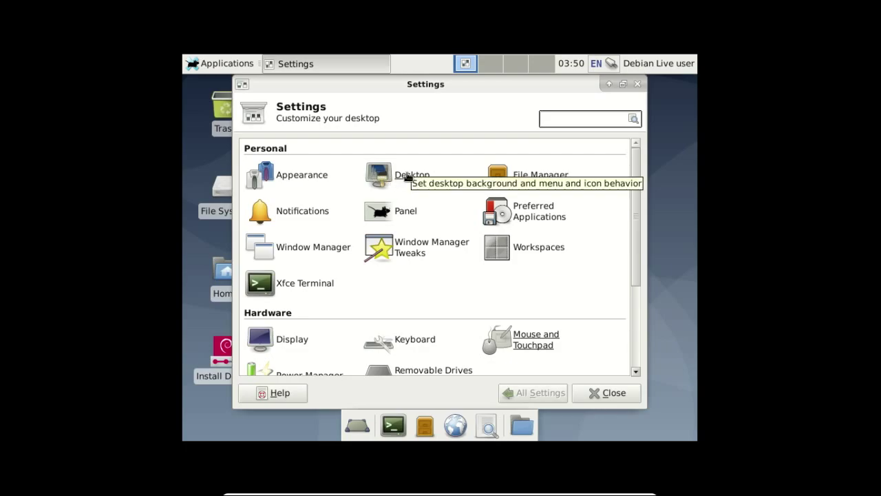
Try the wallpapers in the desktop-base folder and apply the fourth one, with the small Debian logo near its lower edge
click(407, 175)
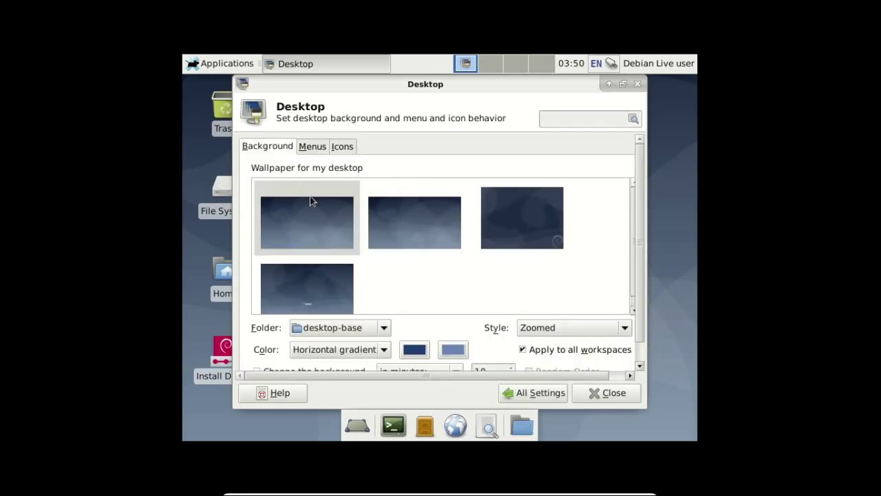
click(384, 216)
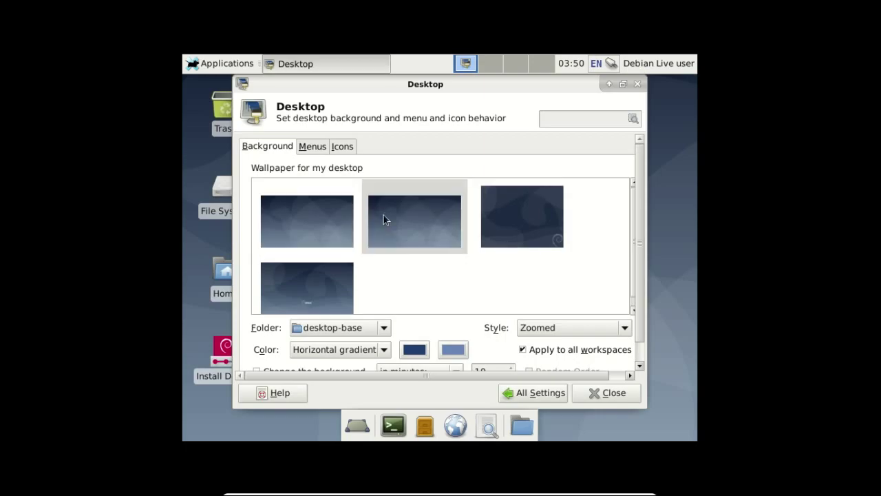
click(509, 224)
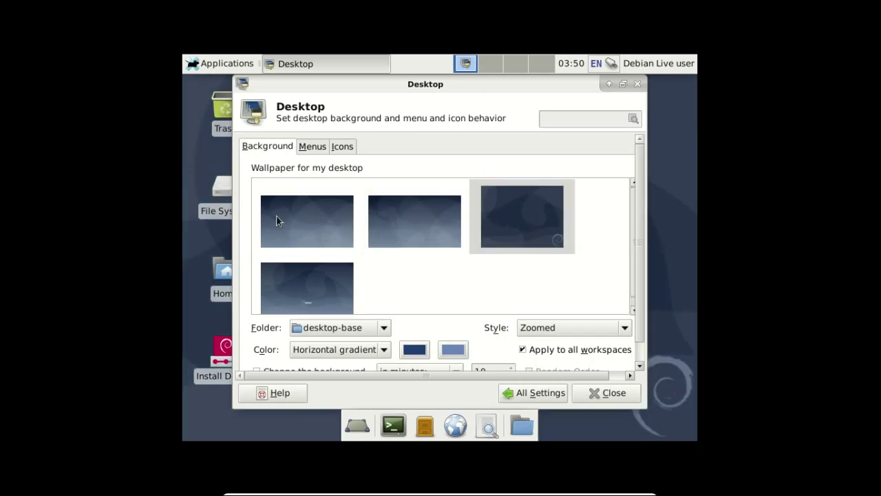
scroll(442, 251, down, 1)
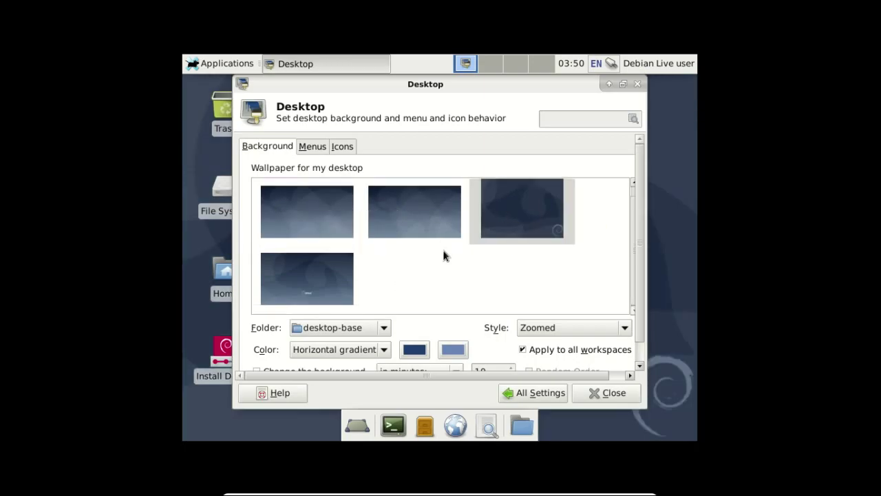
click(279, 279)
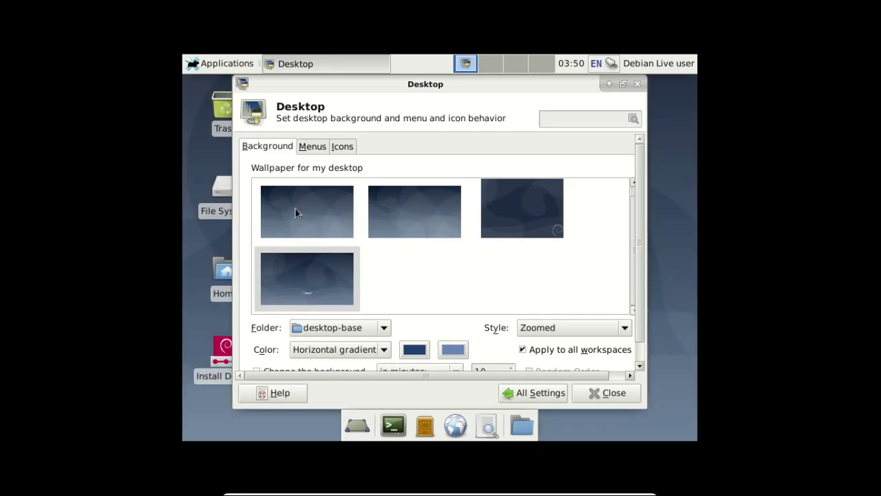
Check the desktop menu options, look through the Hardware, System and Other settings categories, and close the Settings Manager
click(311, 146)
click(285, 146)
click(544, 397)
scroll(490, 307, down, 4)
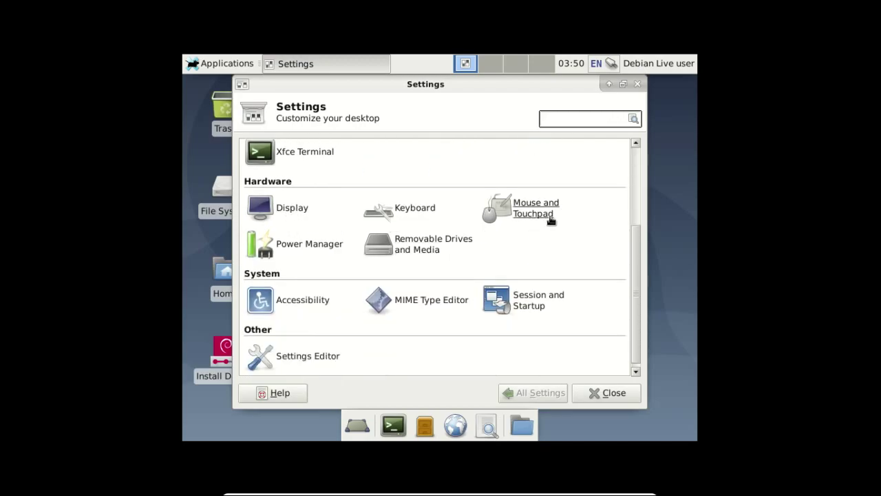
scroll(482, 275, down, 1)
click(620, 392)
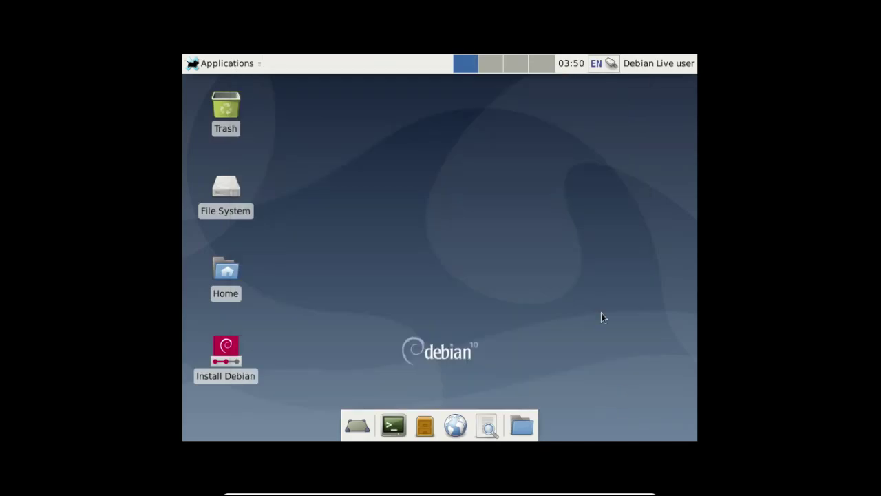
Look through the Accessories and Graphics applications, then launch Firefox ESR
click(206, 66)
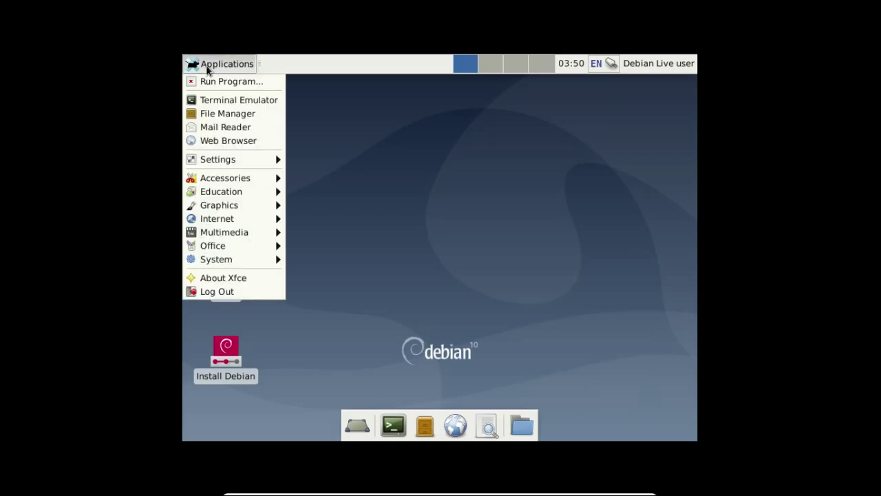
mouse_move(225, 183)
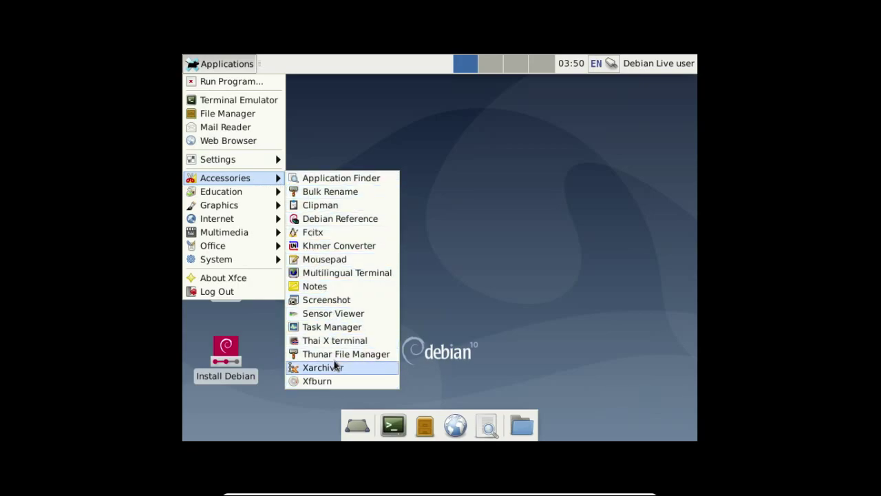
mouse_move(268, 195)
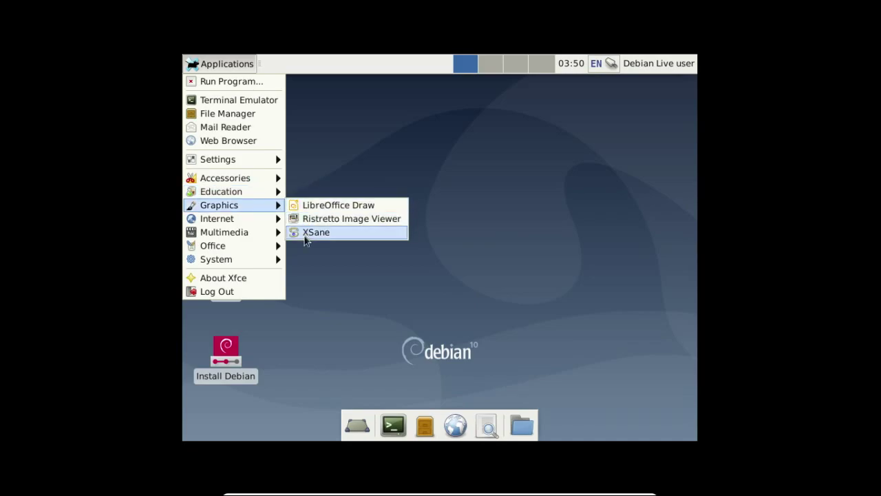
click(294, 219)
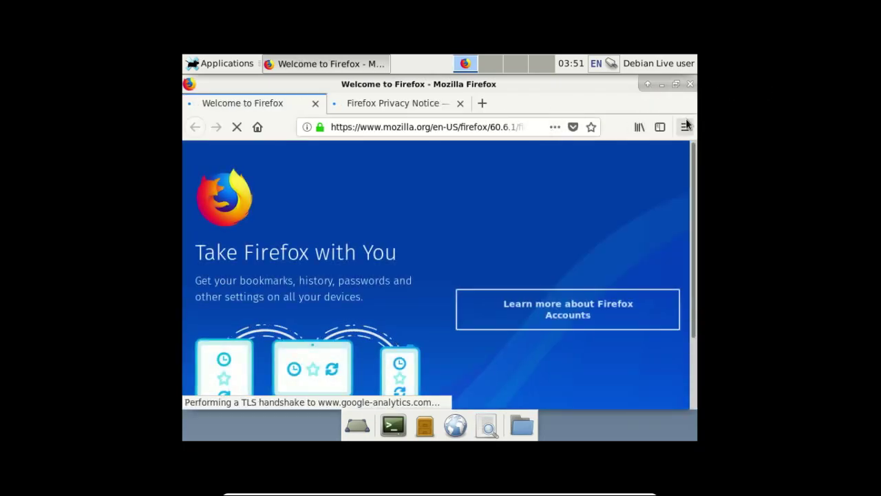
View the Firefox version information, then close the browser with both of its tabs
click(686, 126)
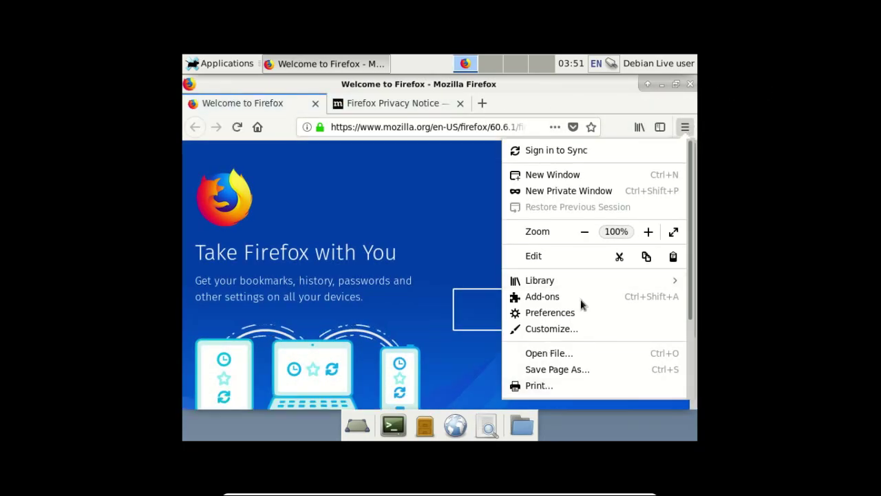
scroll(548, 350, down, 3)
click(542, 369)
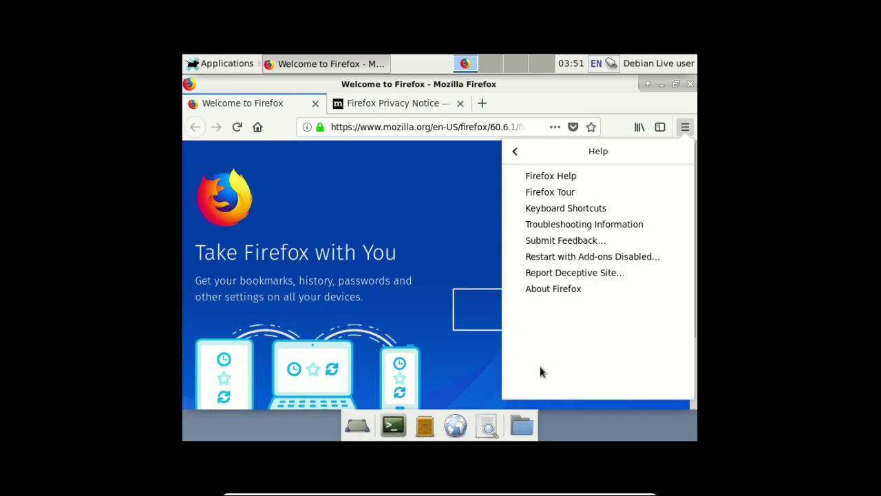
click(545, 290)
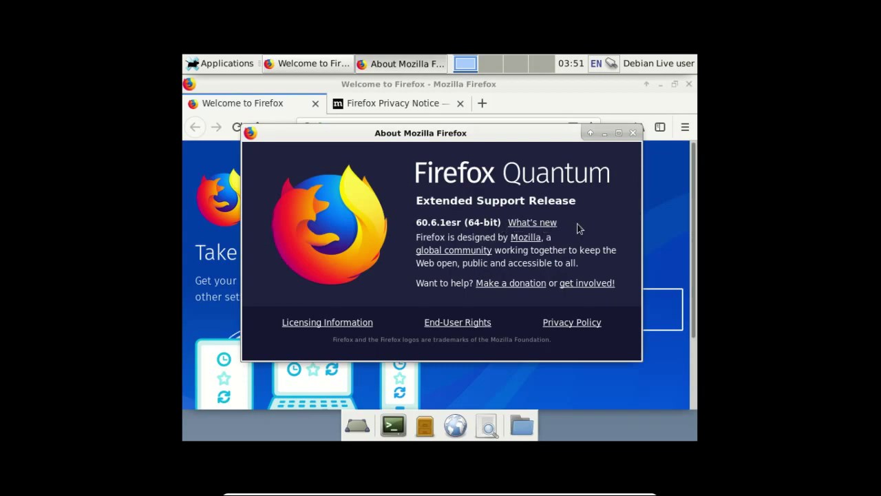
click(632, 133)
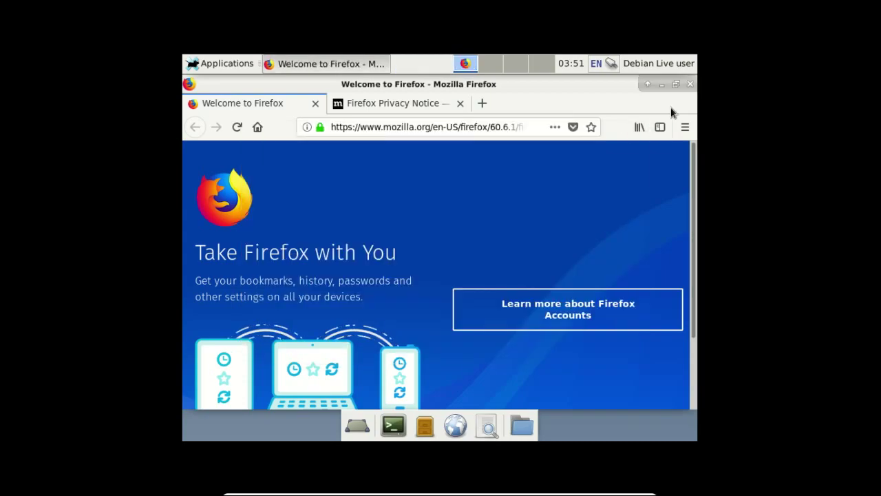
click(688, 83)
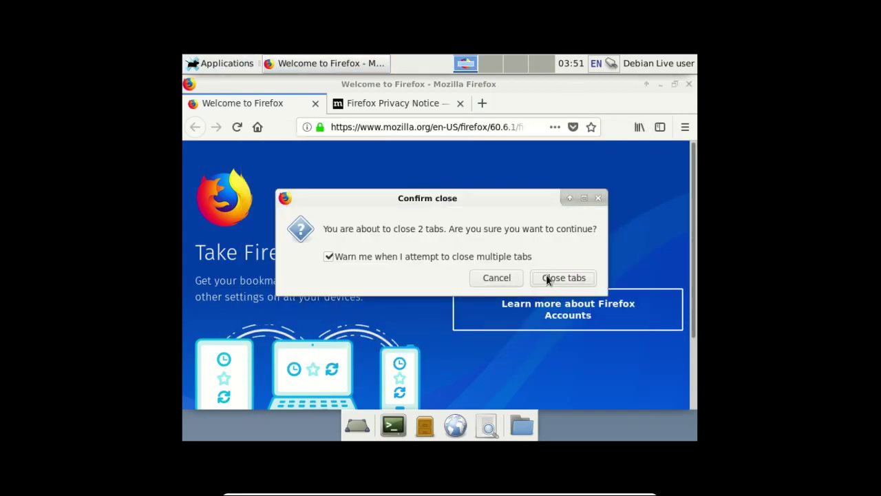
click(547, 276)
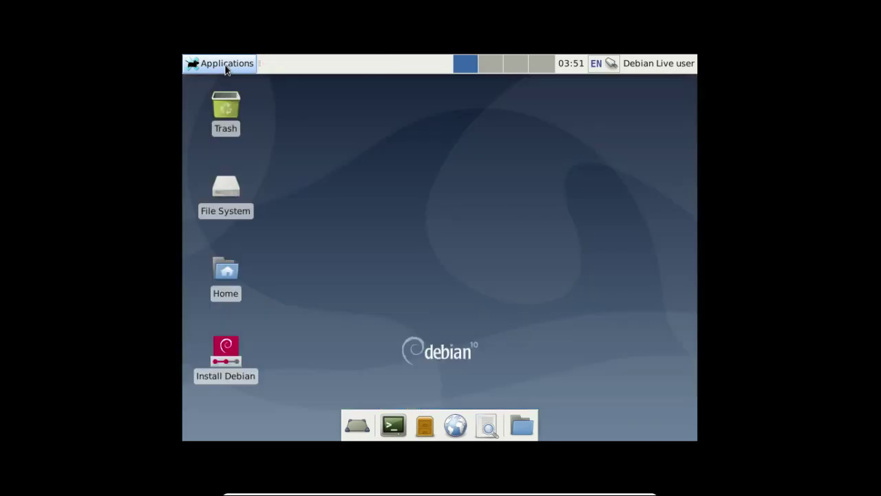
Look through the Multimedia and Office applications, then launch LibreOffice Writer
click(223, 65)
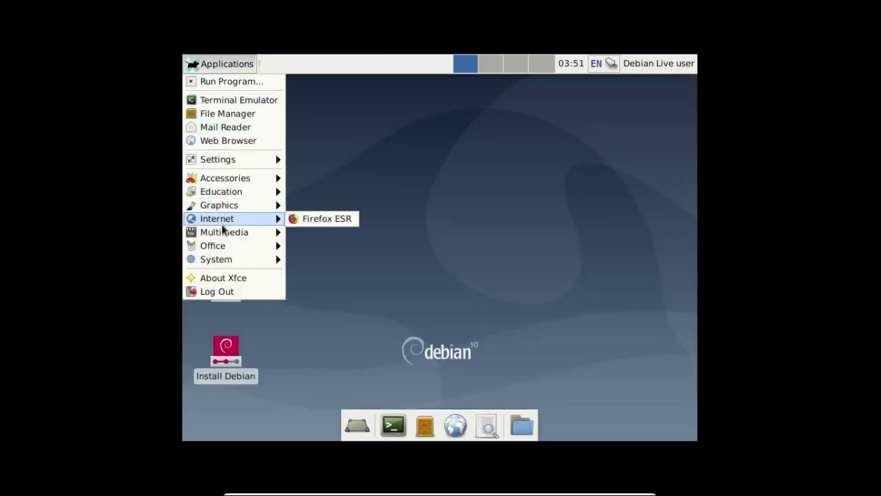
mouse_move(229, 232)
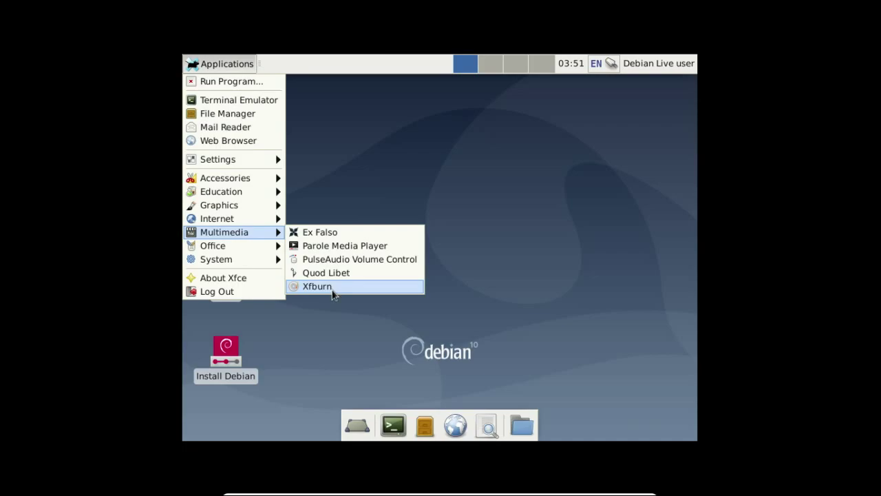
mouse_move(256, 247)
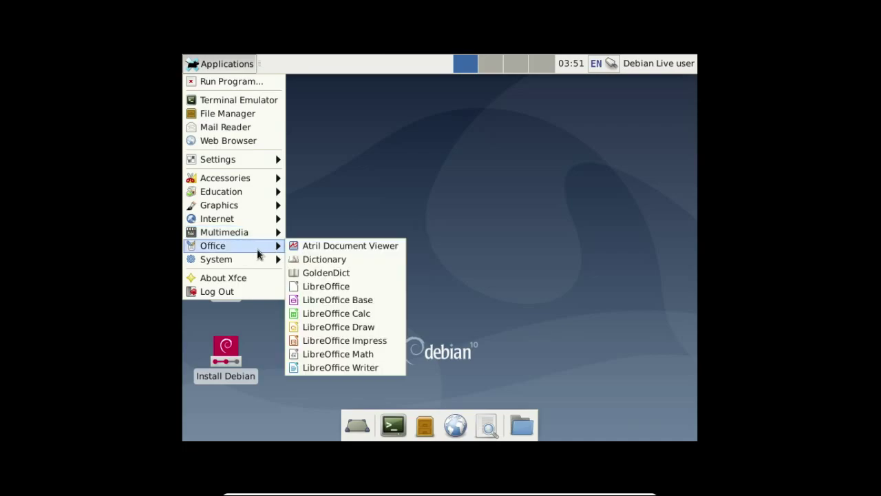
click(338, 368)
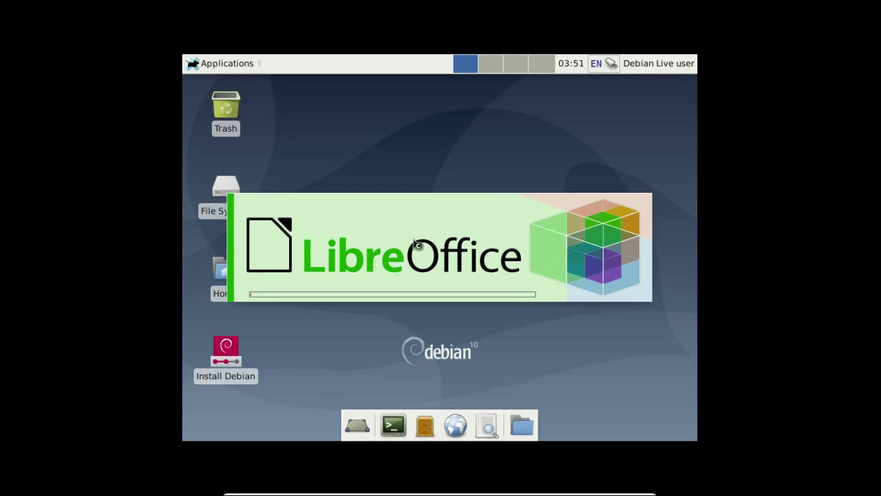
Switch to the second workspace, look through the Office and System applications, and view the Xfce version information before closing it
click(493, 70)
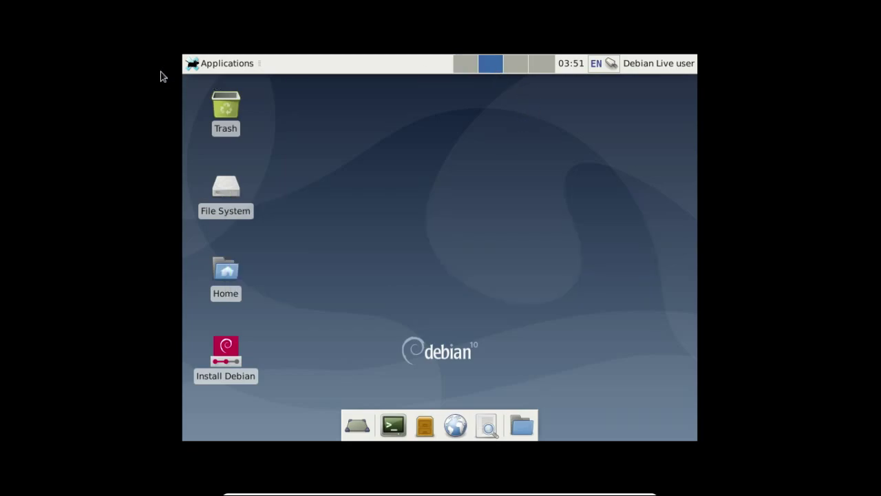
click(194, 64)
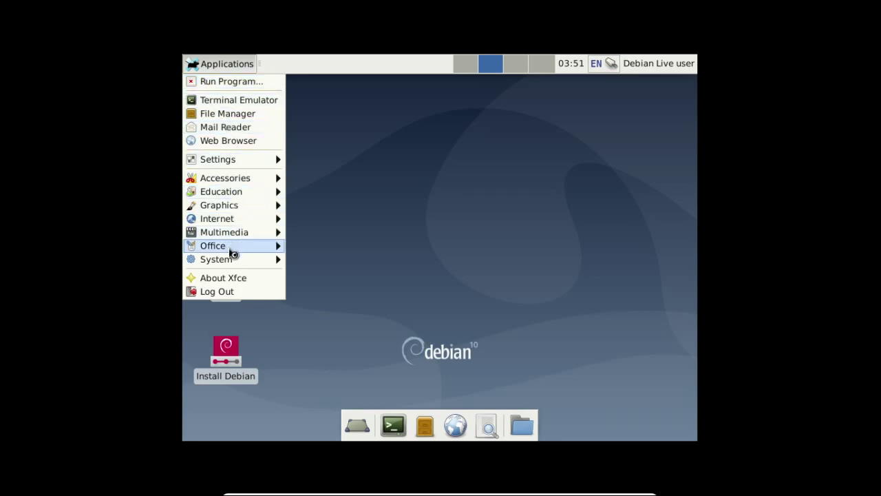
mouse_move(229, 262)
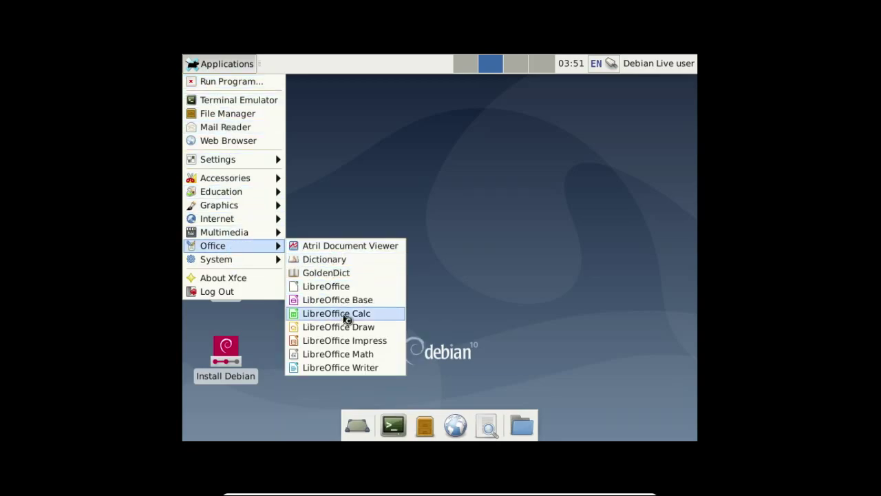
mouse_move(281, 263)
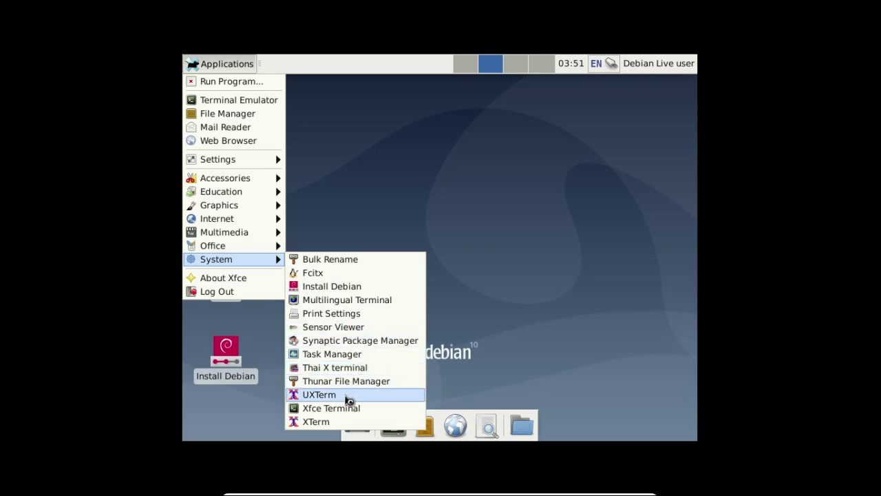
click(246, 281)
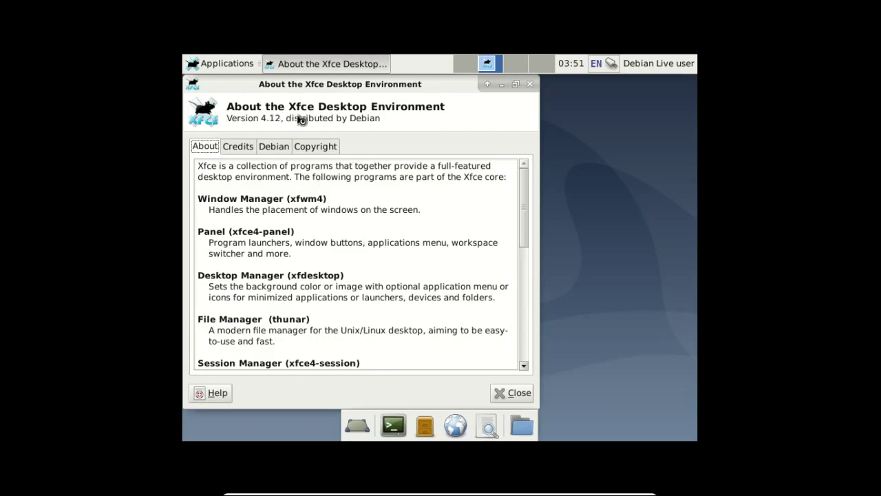
click(528, 84)
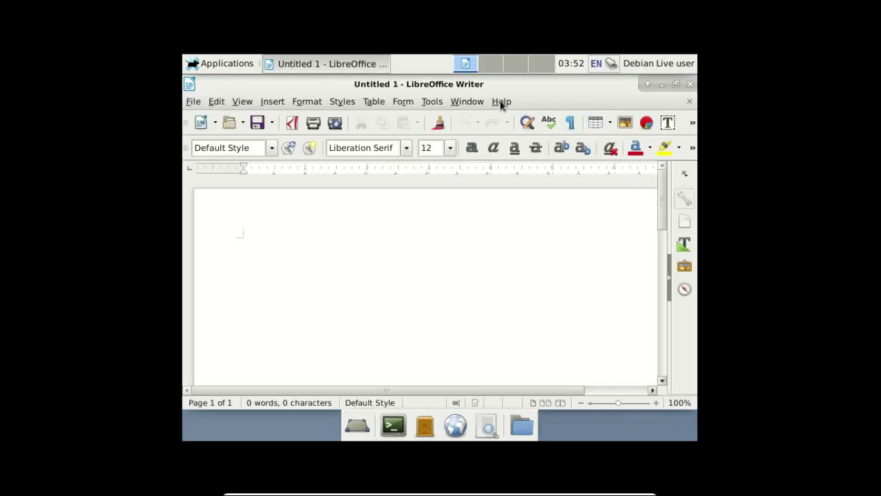
View the LibreOffice version information, then close the information dialog and the empty Writer document
click(501, 101)
click(543, 252)
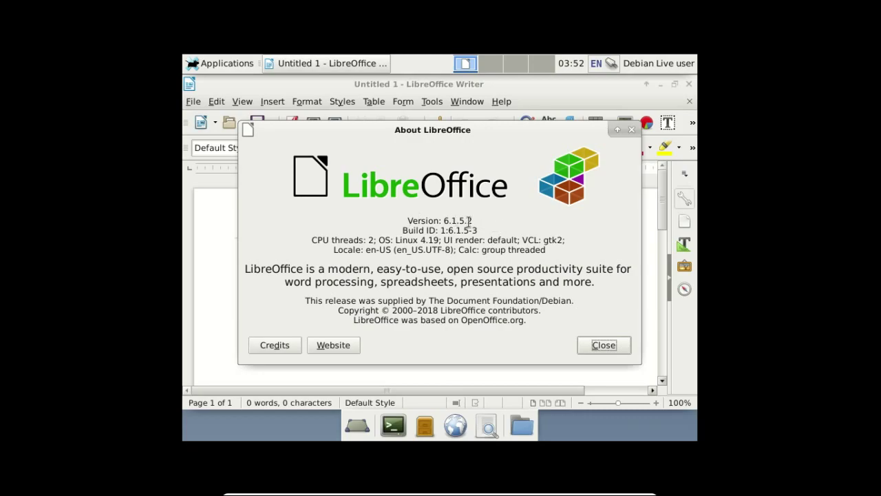
click(596, 346)
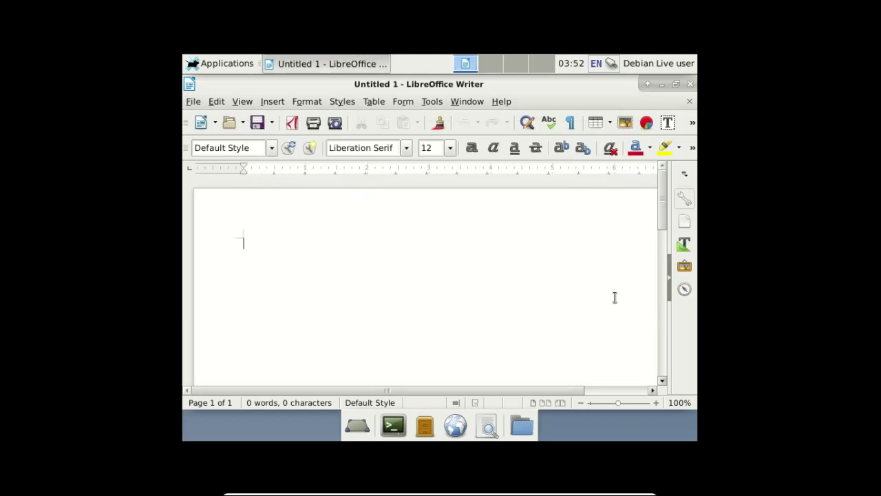
click(690, 85)
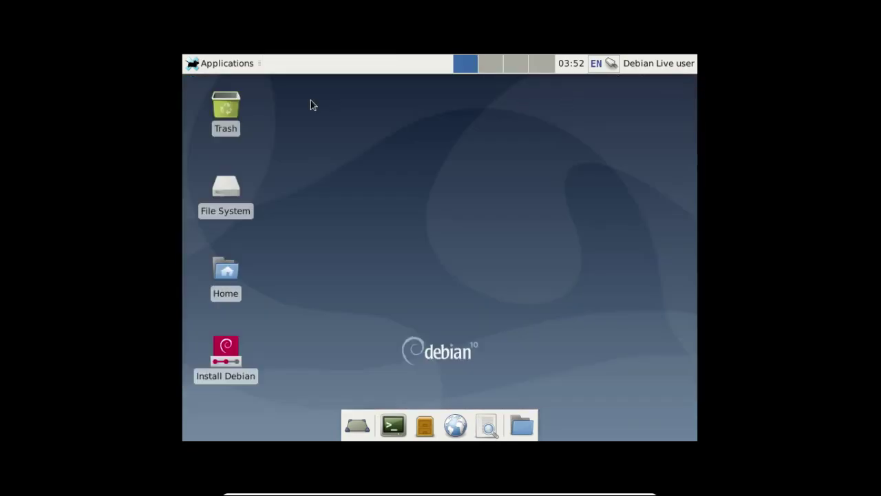
Launch the Debian installer from the desktop and keep its window fully in view
click(216, 358)
double_click(215, 358)
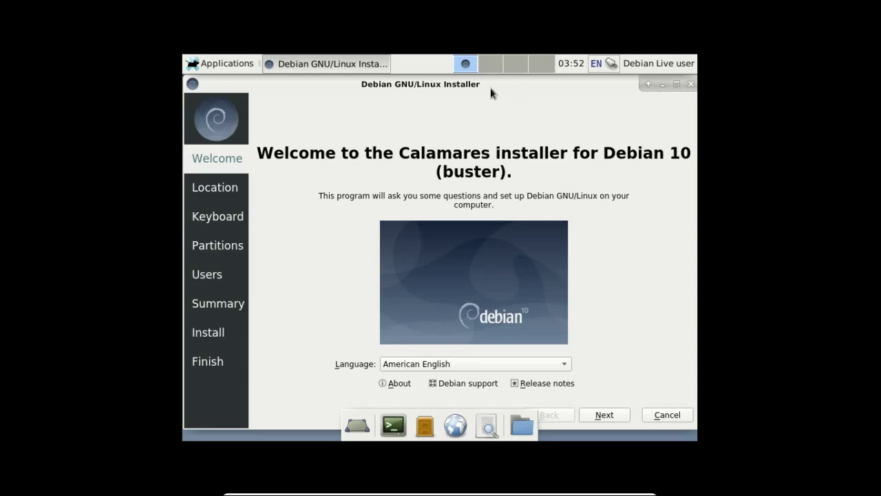
drag(498, 86, 549, 97)
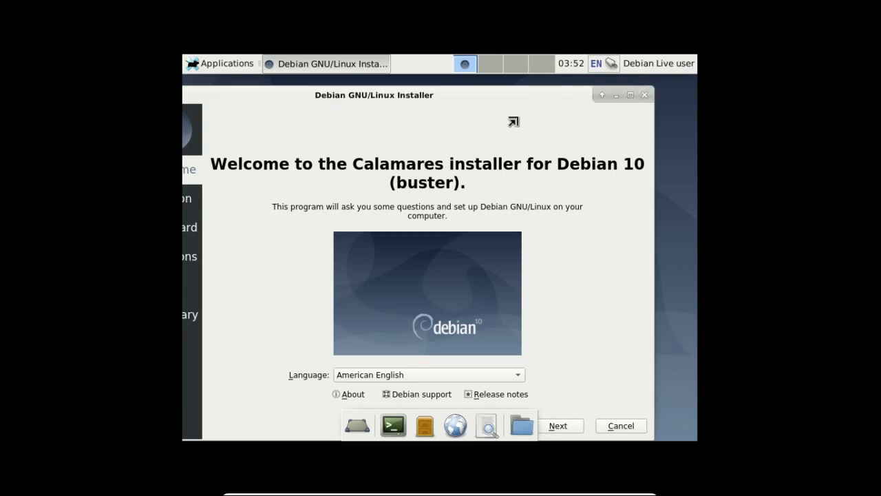
drag(448, 91, 498, 80)
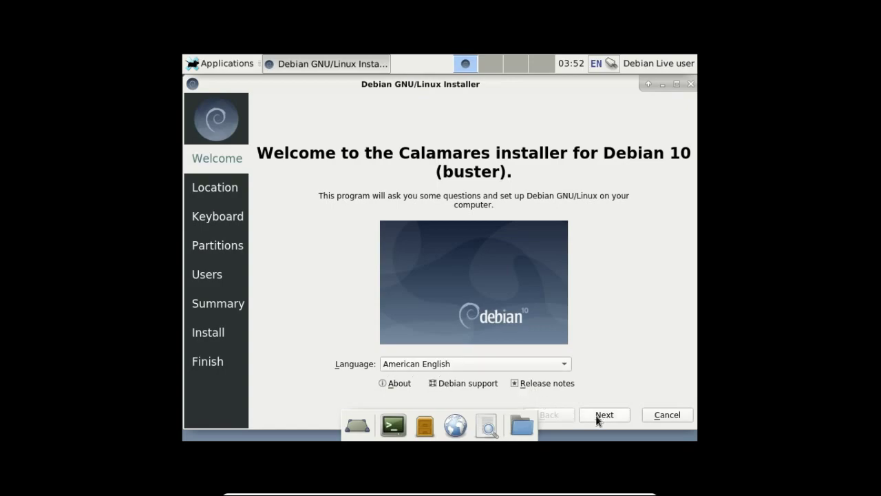
Set Panel 2 to hide automatically with the Intelligently option in the panel preferences, and close the preferences
right_click(414, 60)
mouse_move(446, 137)
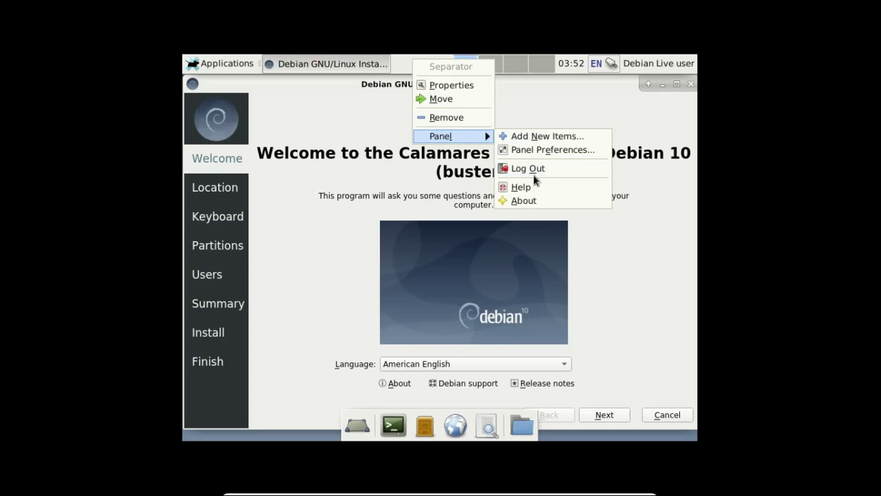
click(534, 154)
click(248, 143)
click(248, 164)
click(356, 254)
click(359, 271)
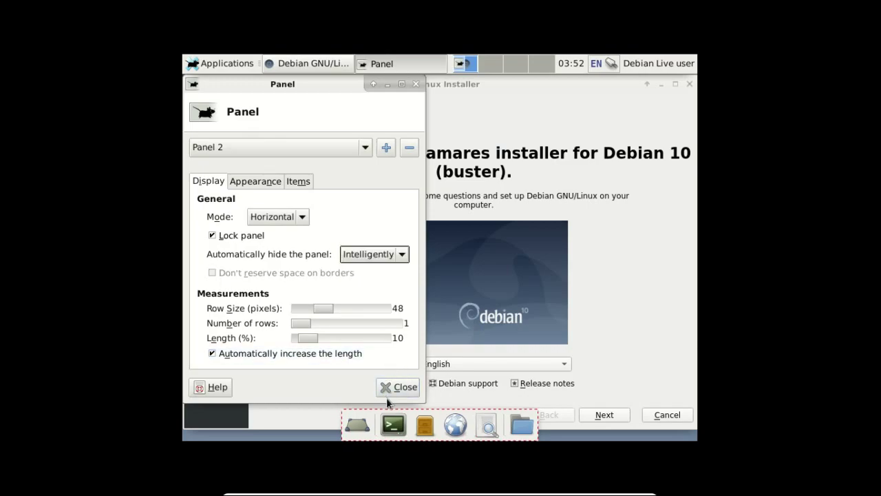
click(395, 388)
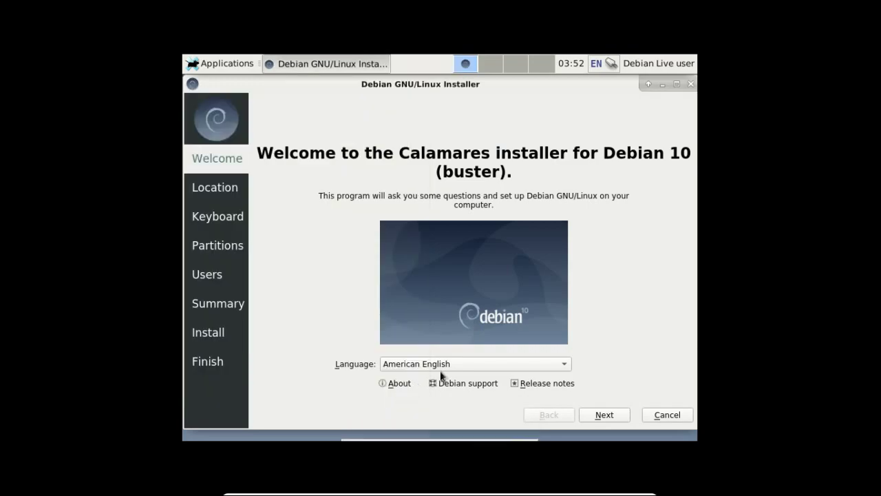
Accept American English, the America/New York time zone and the default English (US) keyboard layout in the installer
click(615, 416)
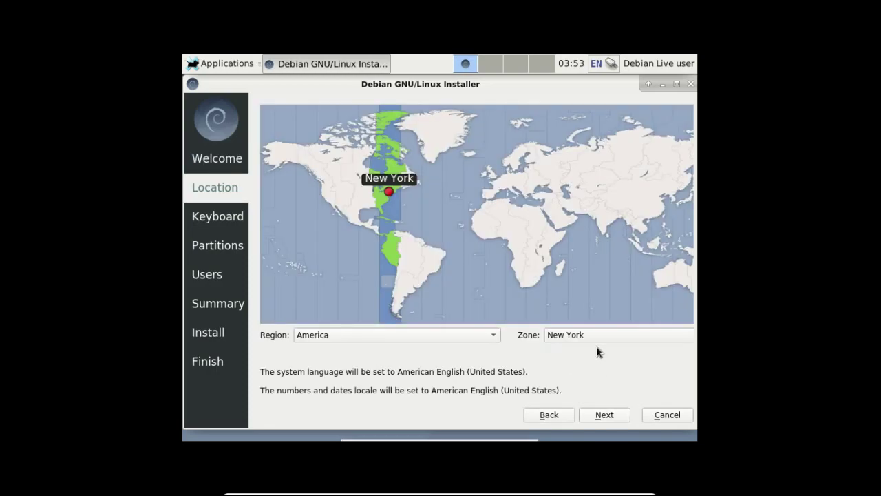
click(612, 417)
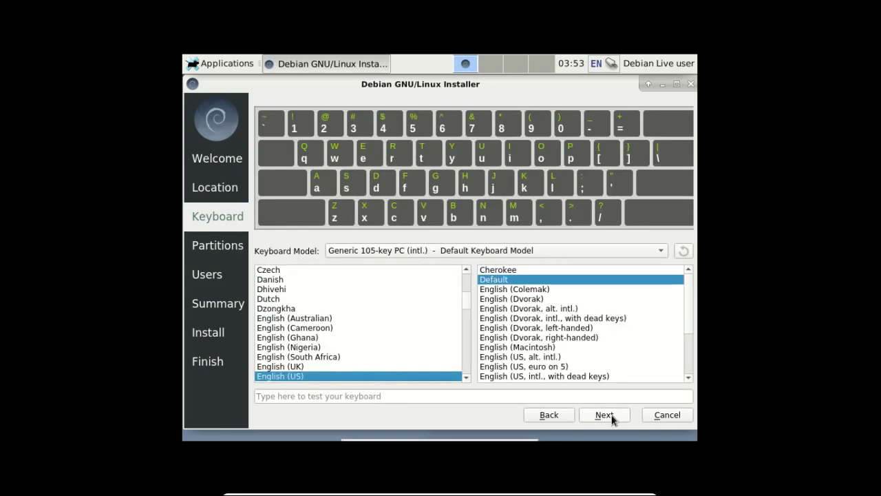
click(612, 419)
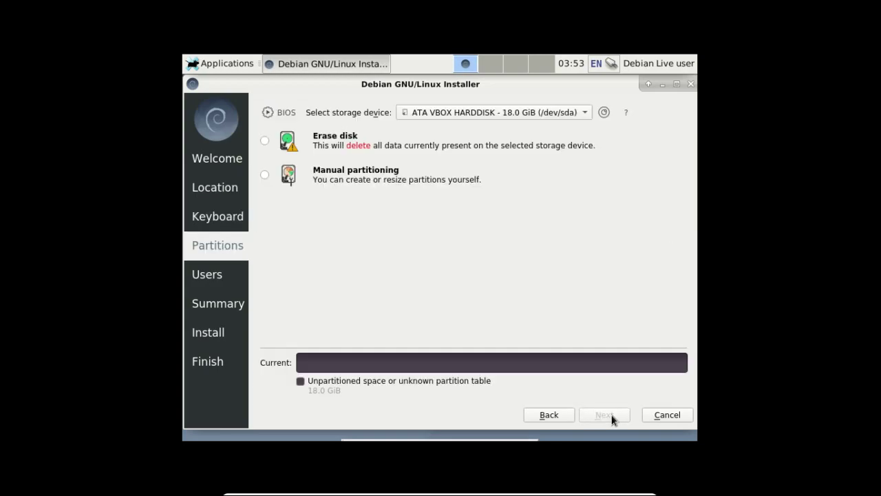
Choose Erase disk with system encryption, enter and confirm the encryption passphrase, and continue to the user setup
click(266, 141)
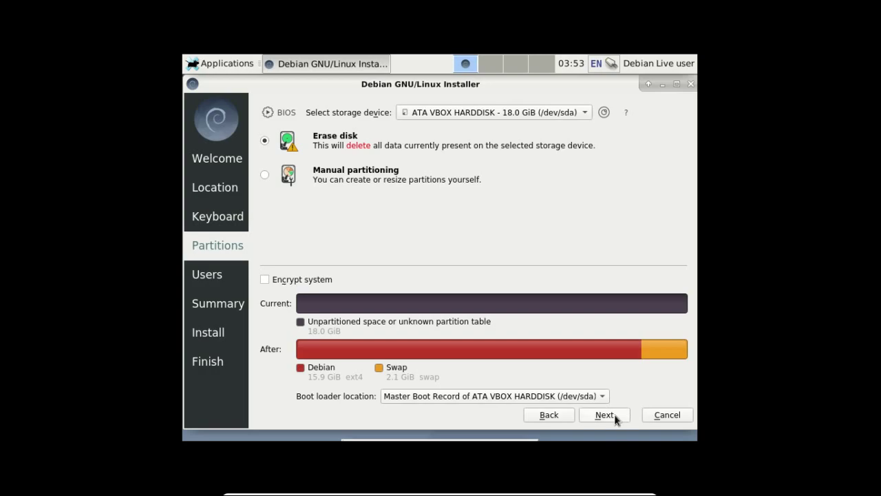
click(264, 279)
click(365, 280)
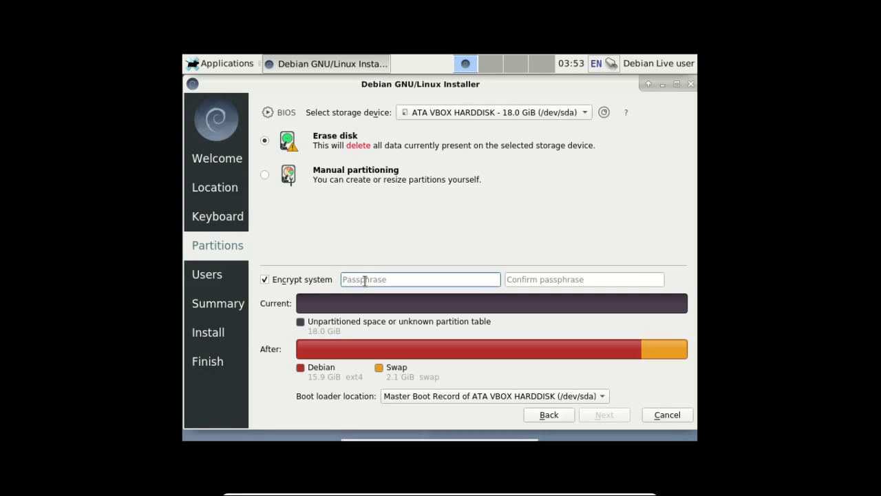
text(aaaaaaaa)
click(545, 278)
text(aa)
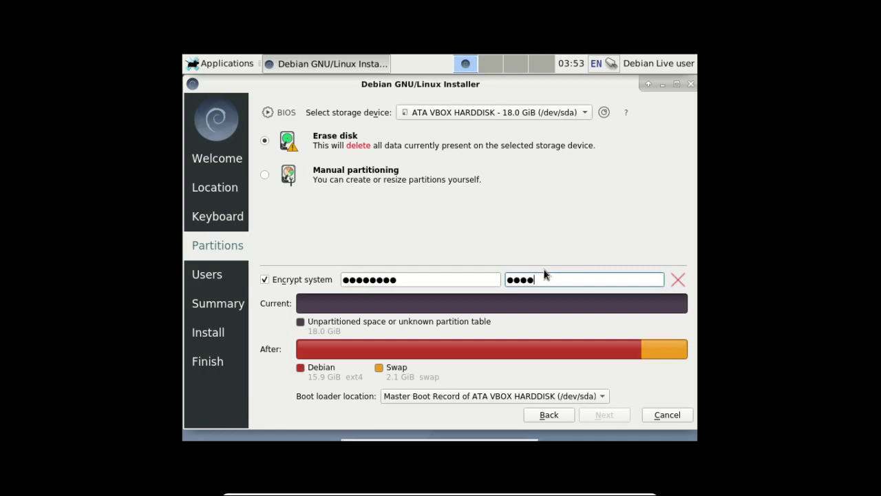
text(aaaaaa)
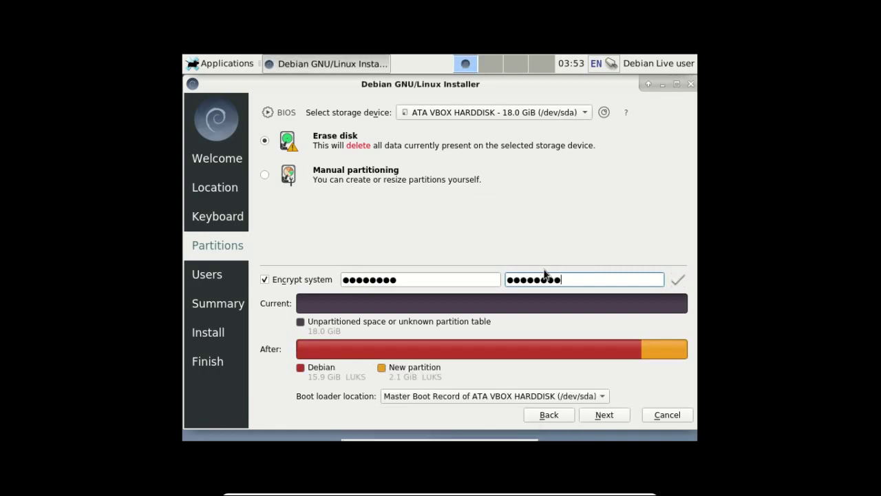
click(596, 416)
Enter debianPC as the user's name and shorten the computer name to debian-pc
text(deb)
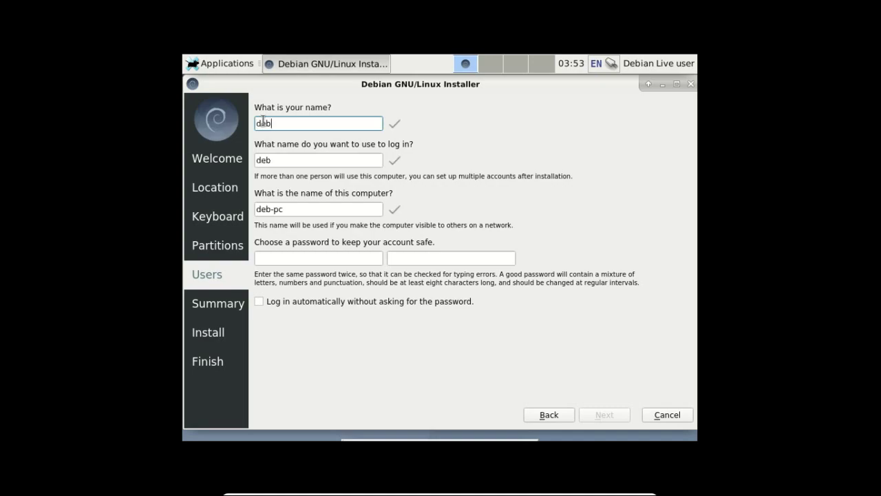
text(ianPC)
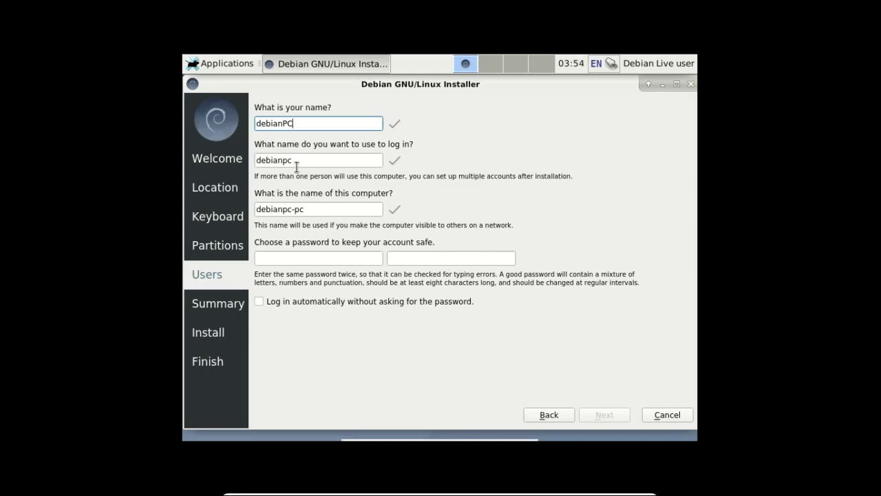
click(285, 209)
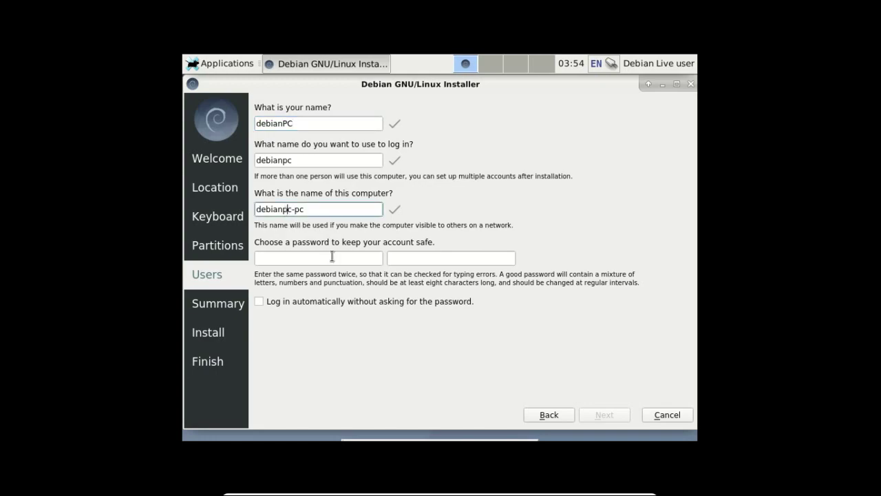
key(Right)
key(BackSpace)
key(BackSpace)
Enter and confirm the account password, leave automatic login off, and continue to the installation summary
click(332, 262)
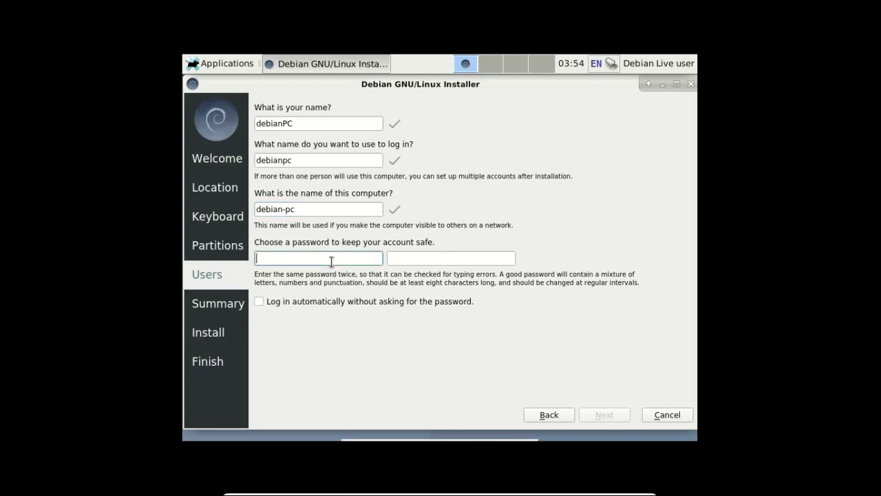
text(••••••••)
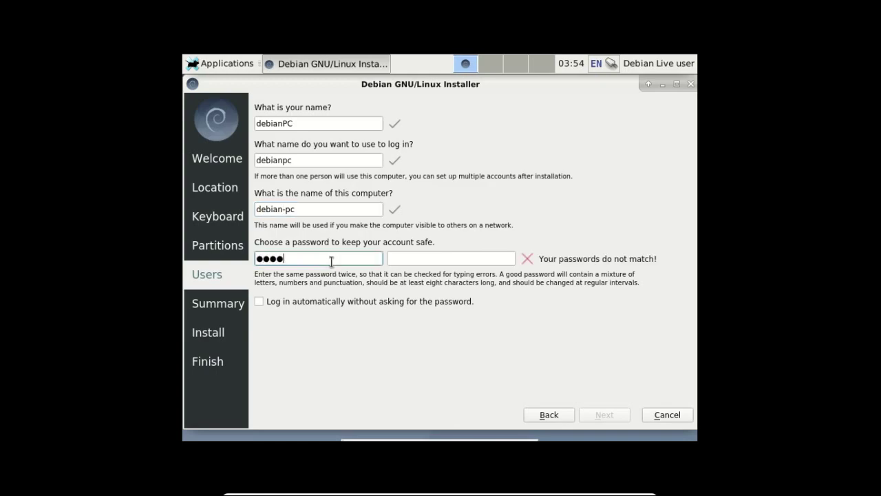
click(471, 256)
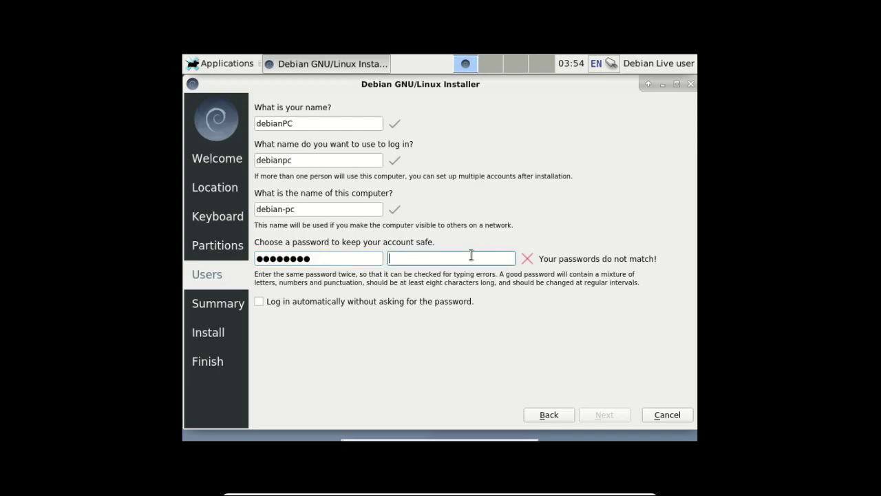
text(••••••••)
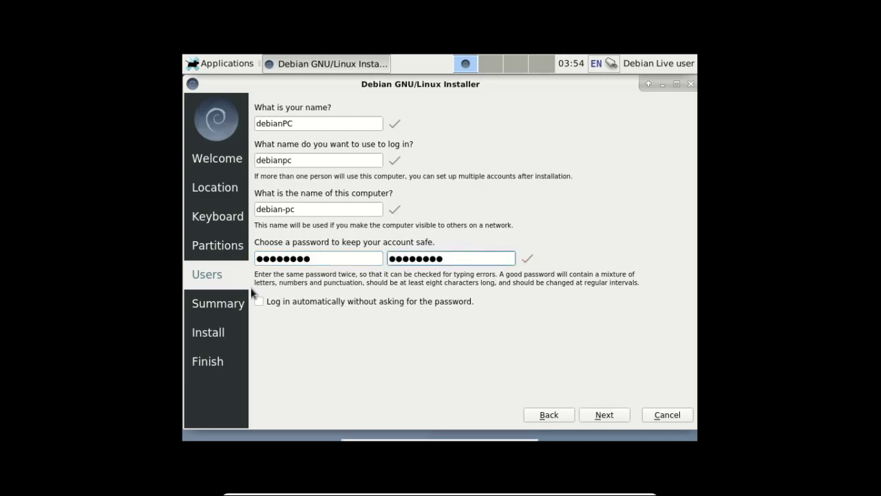
click(603, 419)
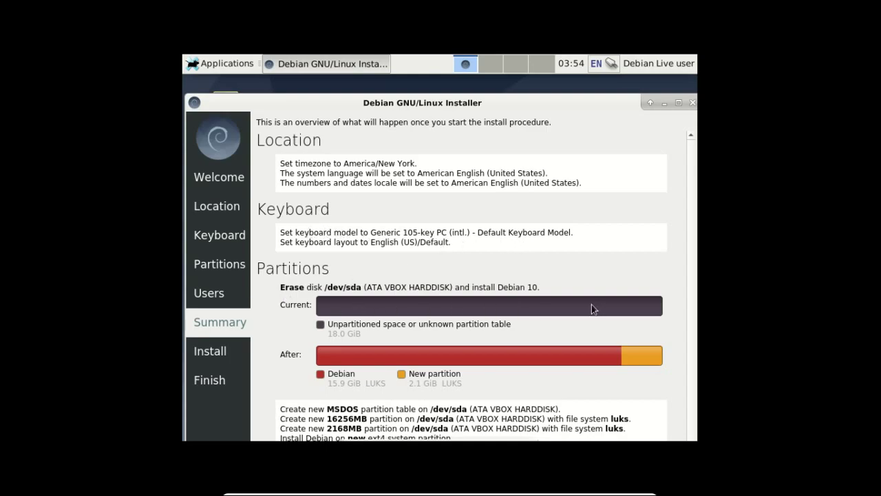
Maximize the installer window, review the location, keyboard and partition summary, and start the installation
scroll(537, 304, down, 1)
click(678, 103)
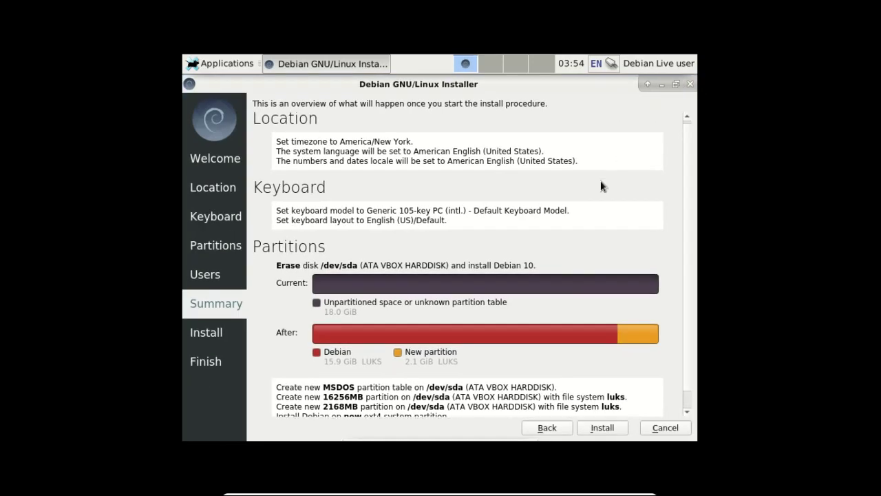
scroll(538, 228, down, 1)
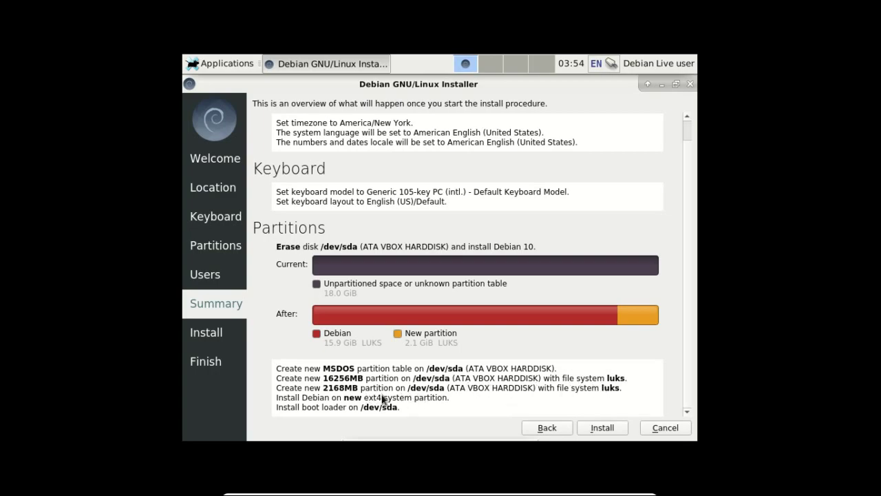
click(596, 430)
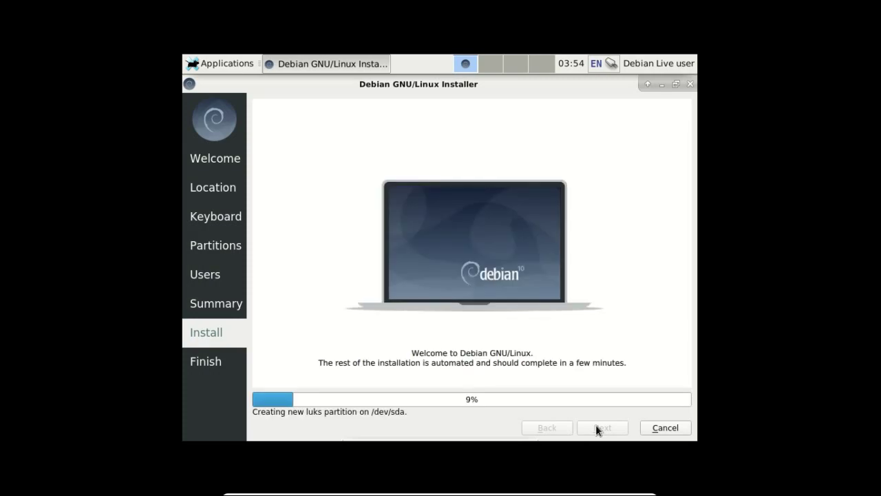